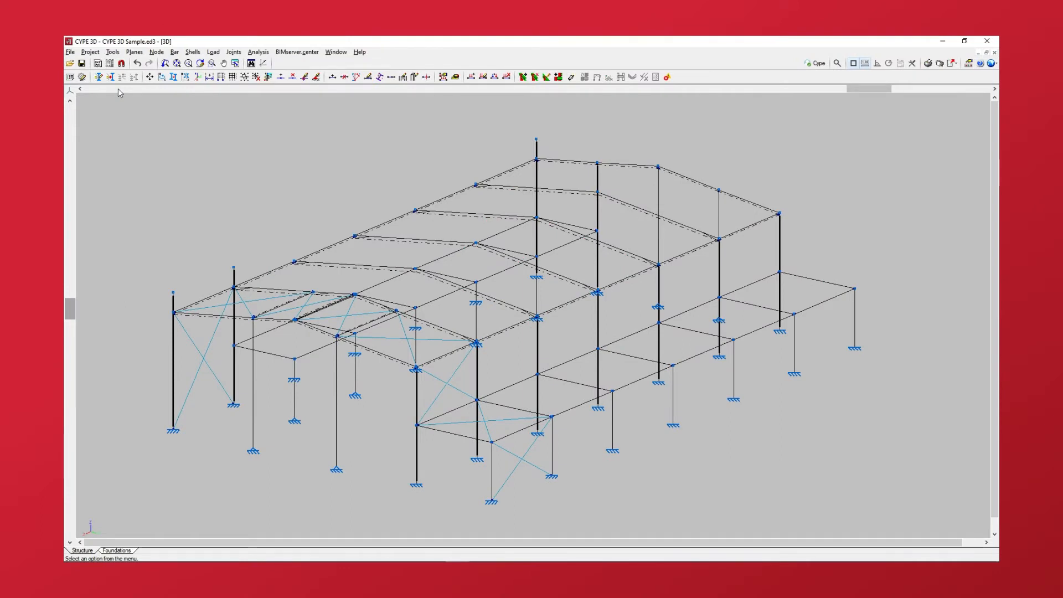
# Open the level definitions and create a level named Level 1 at an absolute elevation of 2 m
pyautogui.click(136, 52)
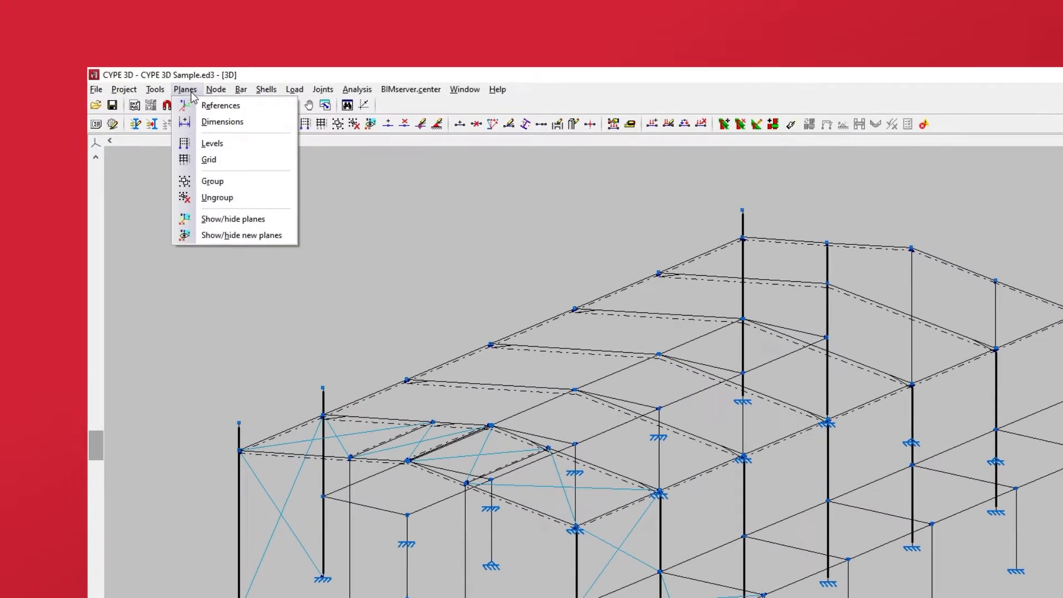
pyautogui.click(198, 143)
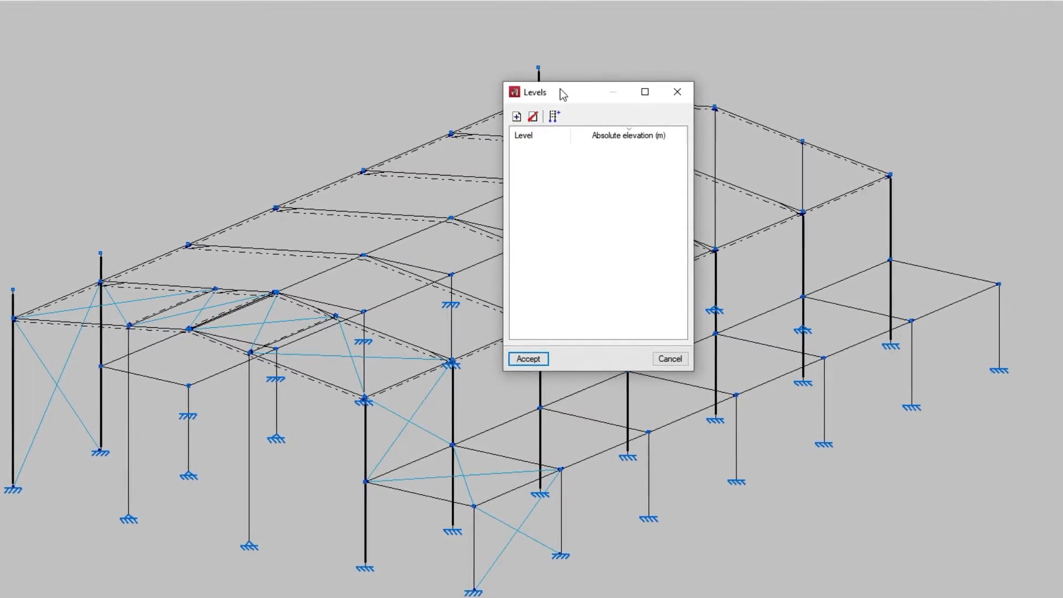
pyautogui.click(516, 115)
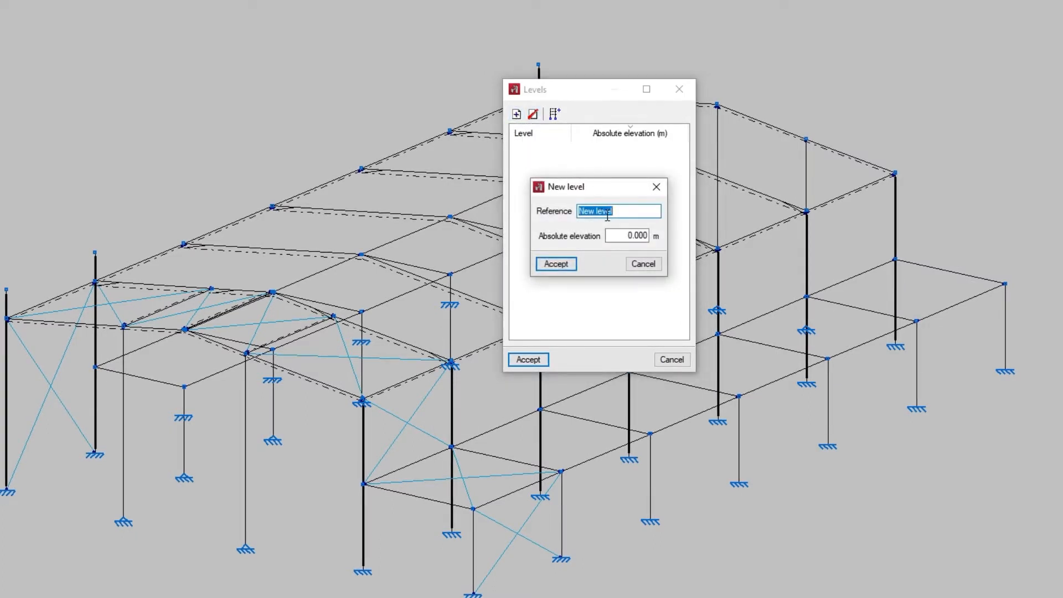
pyautogui.write('Level 1')
pyautogui.click(620, 235)
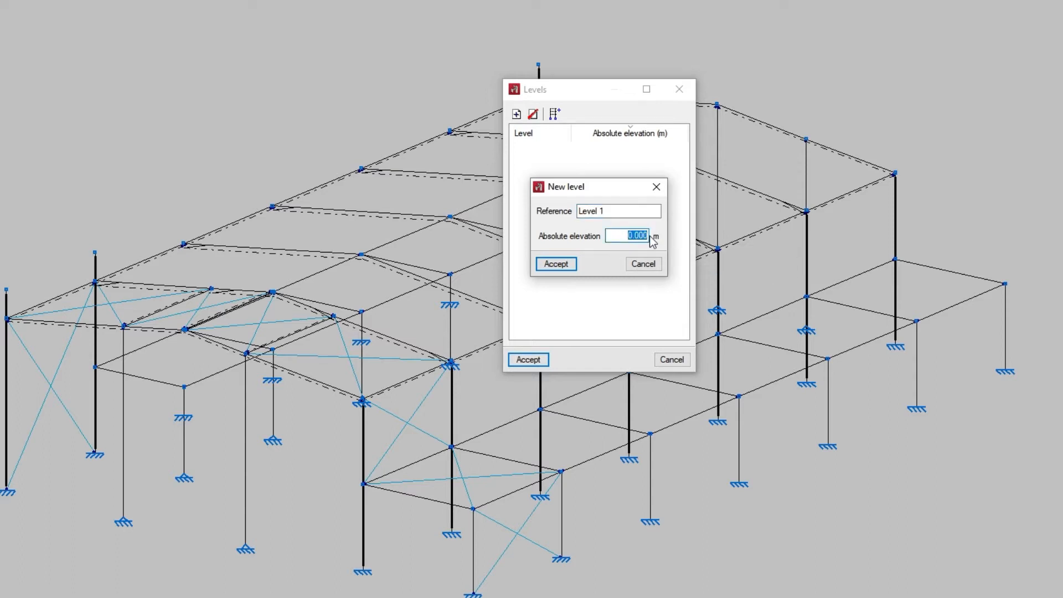
pyautogui.write('2')
pyautogui.click(573, 265)
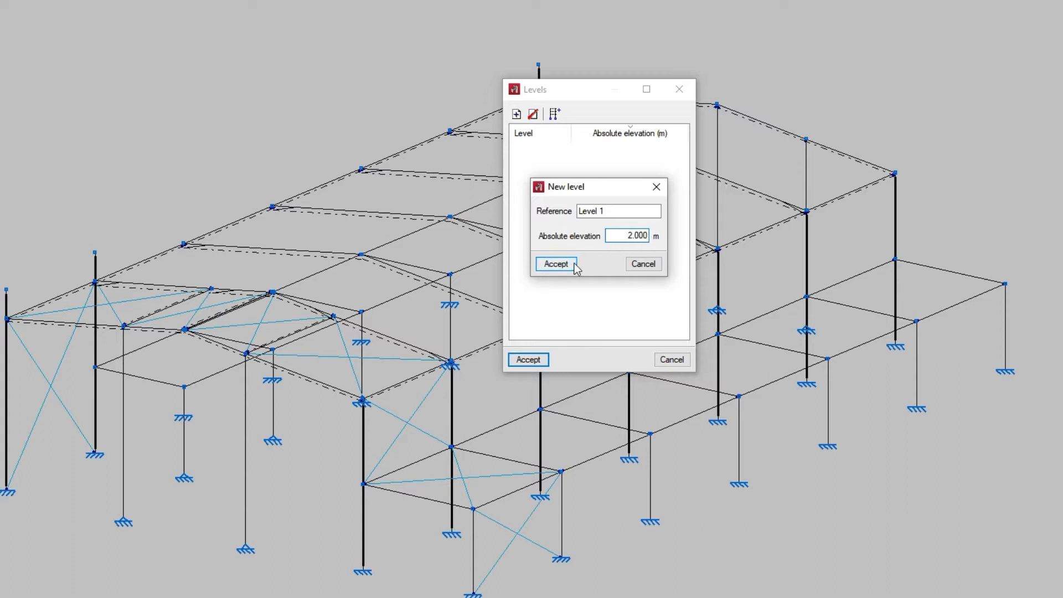
# Add a level named Level 3 at an absolute elevation of 8 m
pyautogui.click(517, 114)
pyautogui.write('Level 3')
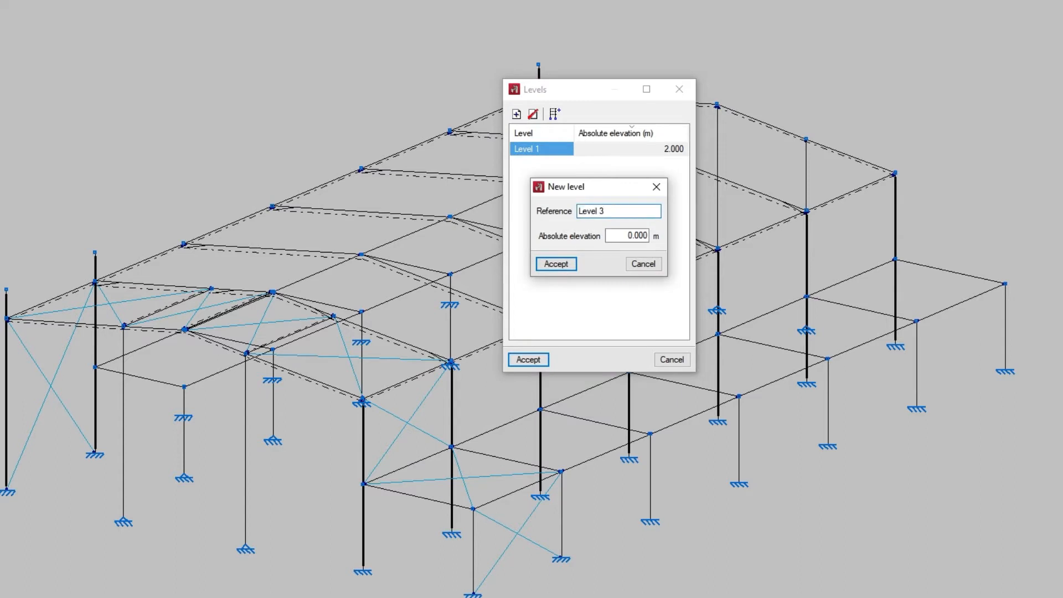
pyautogui.click(627, 235)
pyautogui.write('8')
pyautogui.click(556, 264)
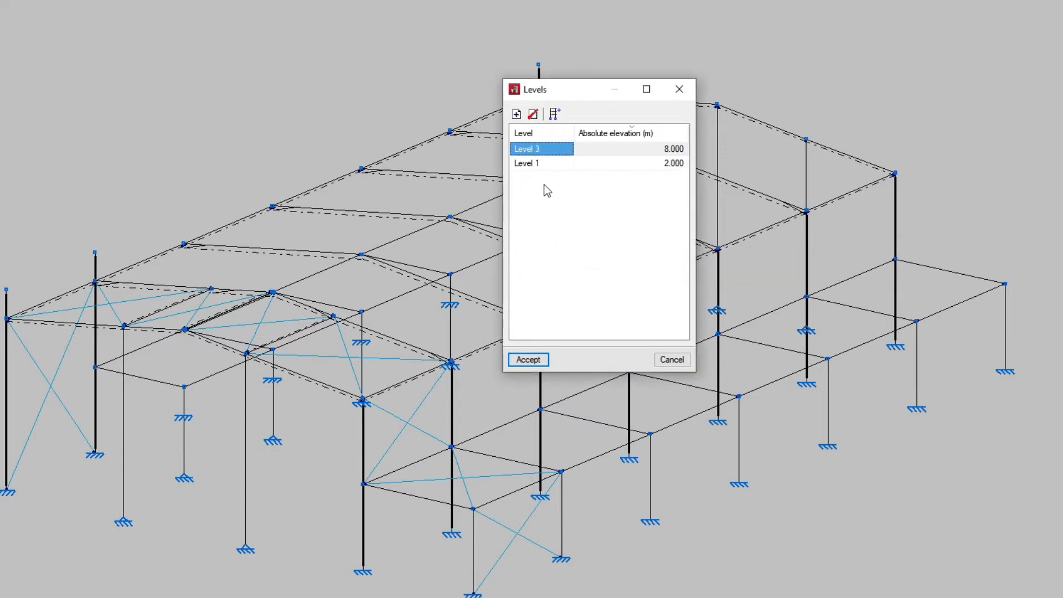
# Add a level named Level 2 at an absolute elevation of 6 m
pyautogui.click(517, 114)
pyautogui.write('Level 2')
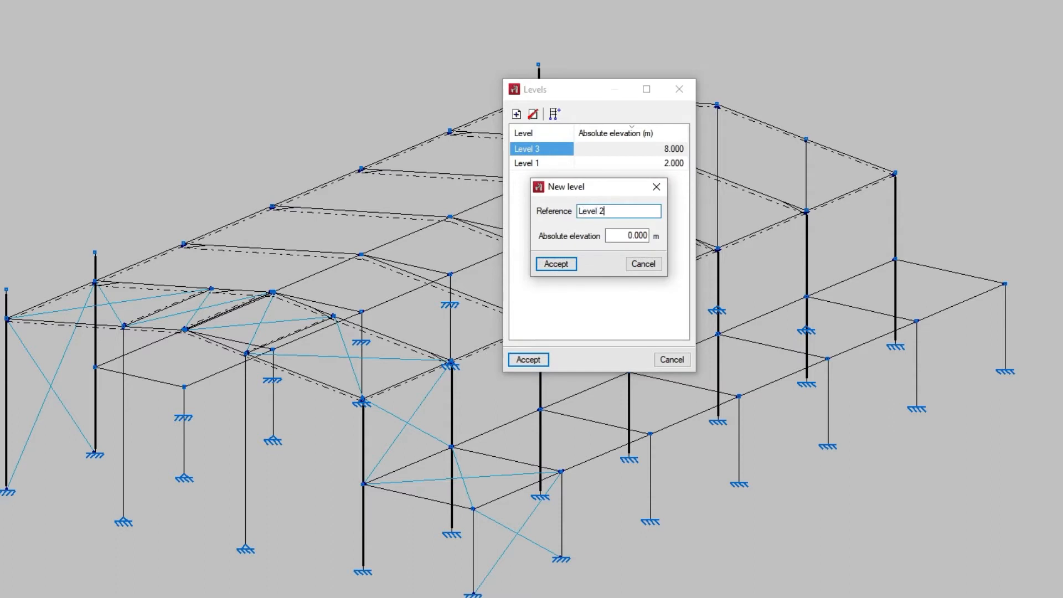
pyautogui.click(627, 235)
pyautogui.write('6')
pyautogui.click(556, 264)
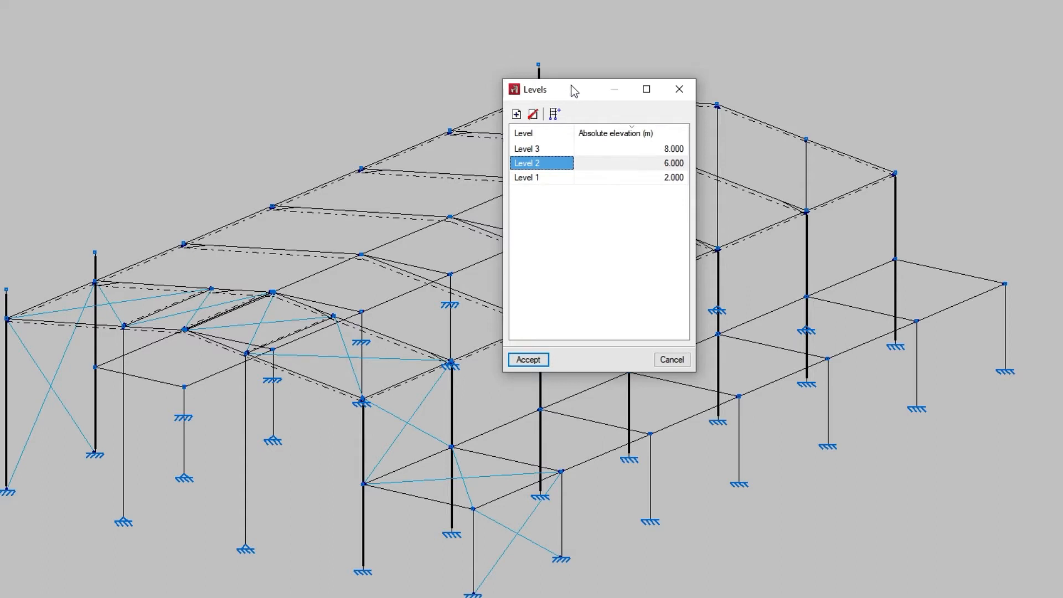
# Generate four levels with prefix Level, initial elevation 0 m and separation 3 m, replacing all previously defined levels
pyautogui.click(555, 115)
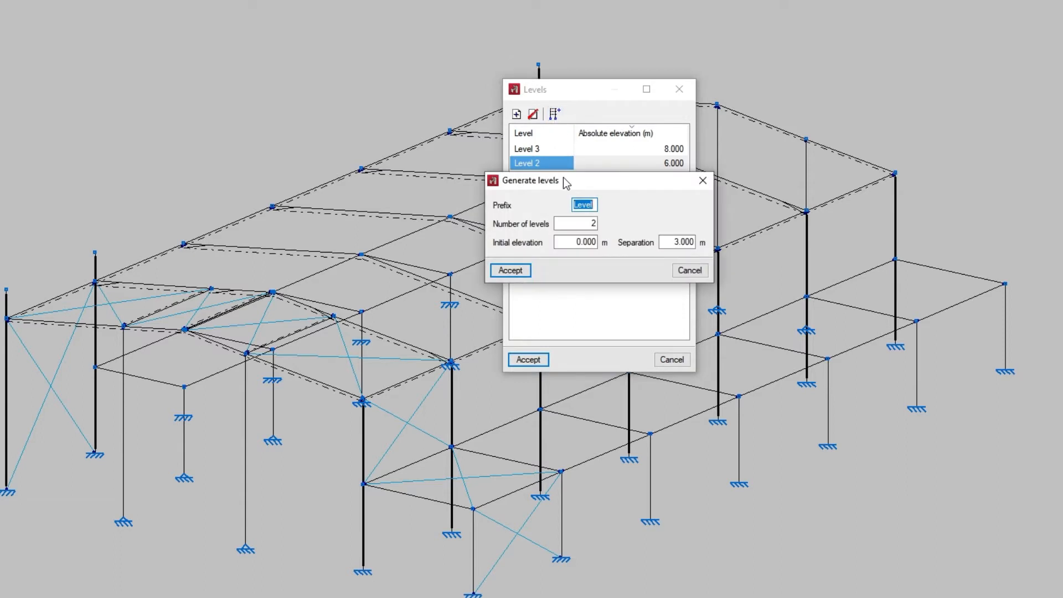
pyautogui.click(593, 204)
pyautogui.doubleClick(593, 223)
pyautogui.write('4')
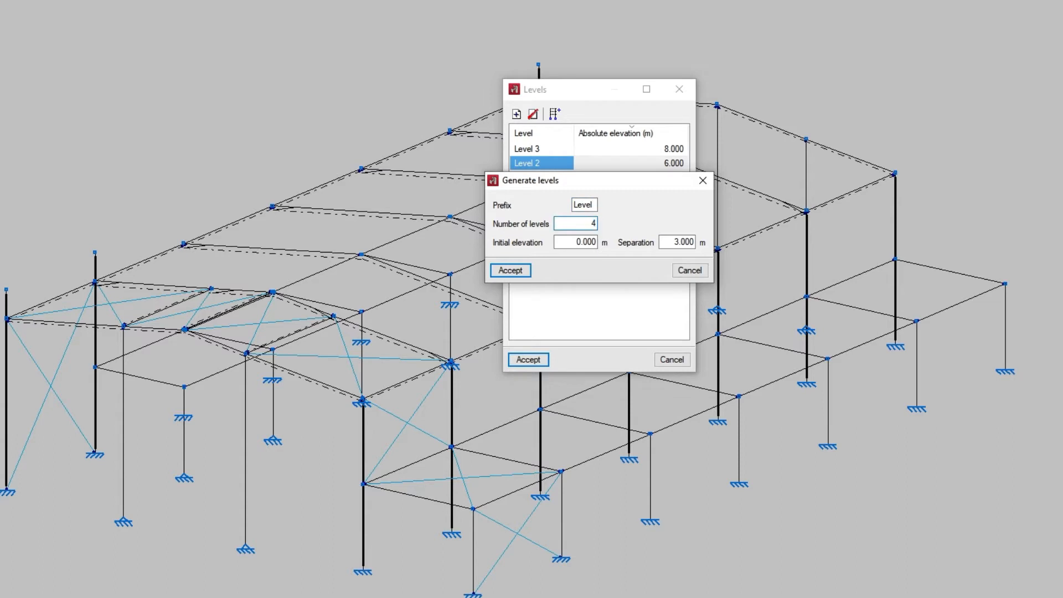
pyautogui.click(595, 242)
pyautogui.click(665, 242)
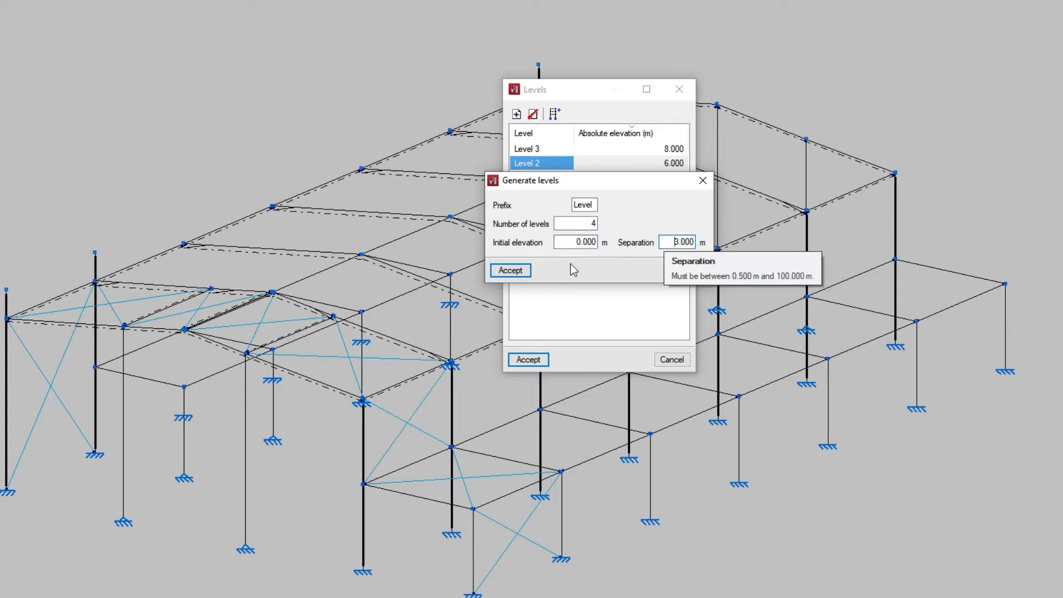
pyautogui.click(524, 271)
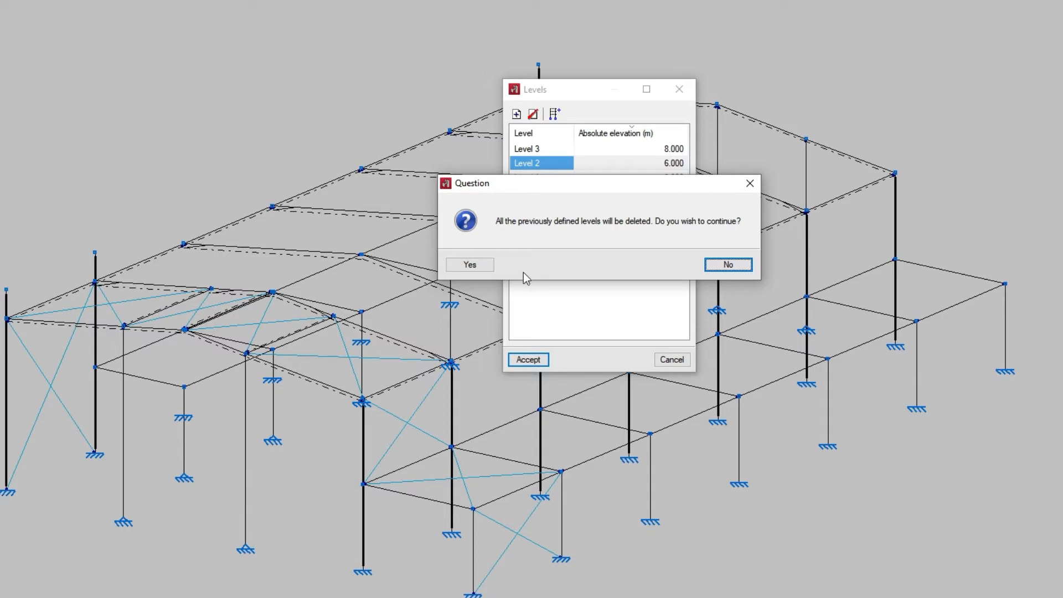
pyautogui.click(470, 265)
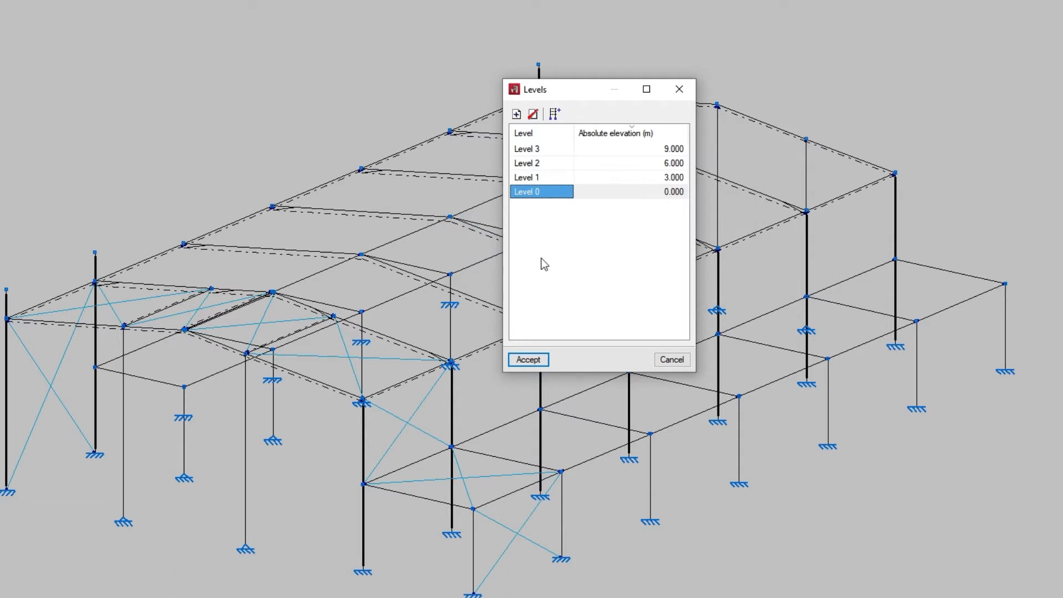
# Set Level 3's absolute elevation to 7 m and accept the level definitions
pyautogui.click(657, 151)
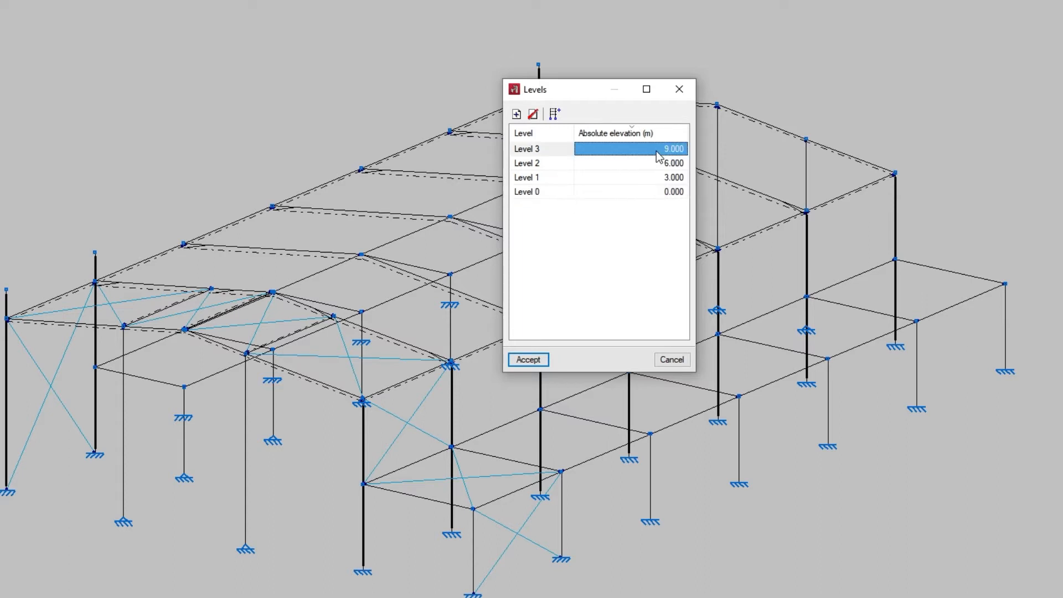
pyautogui.click(656, 151)
pyautogui.write('7')
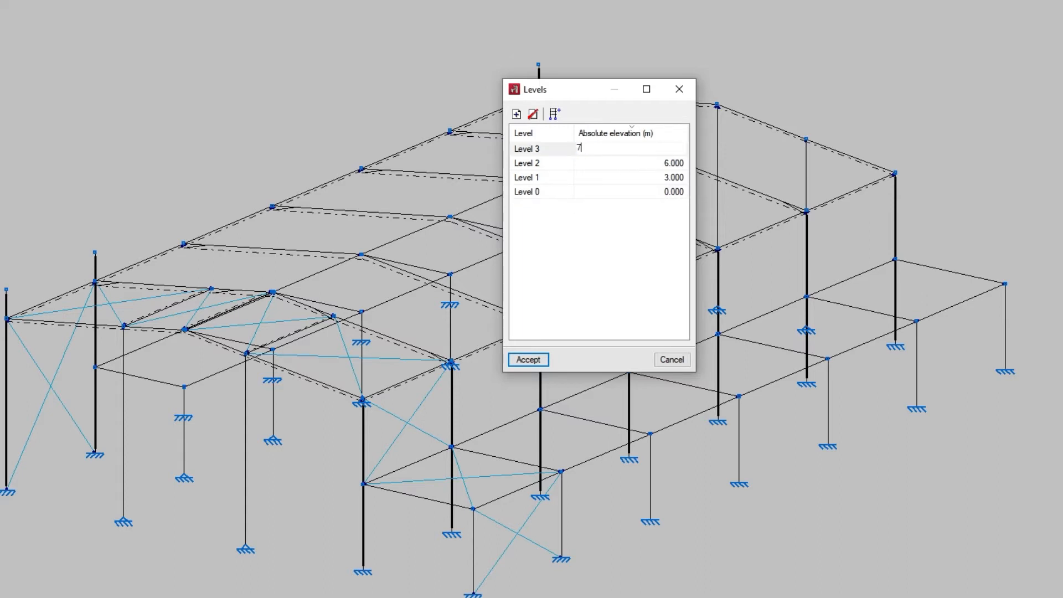
pyautogui.press('Return')
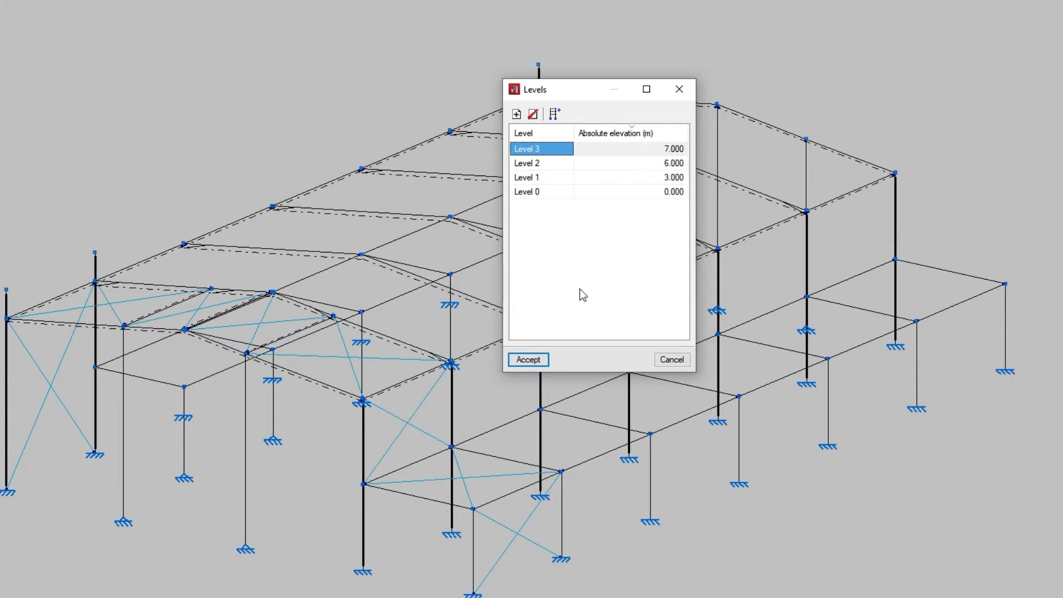
pyautogui.click(527, 359)
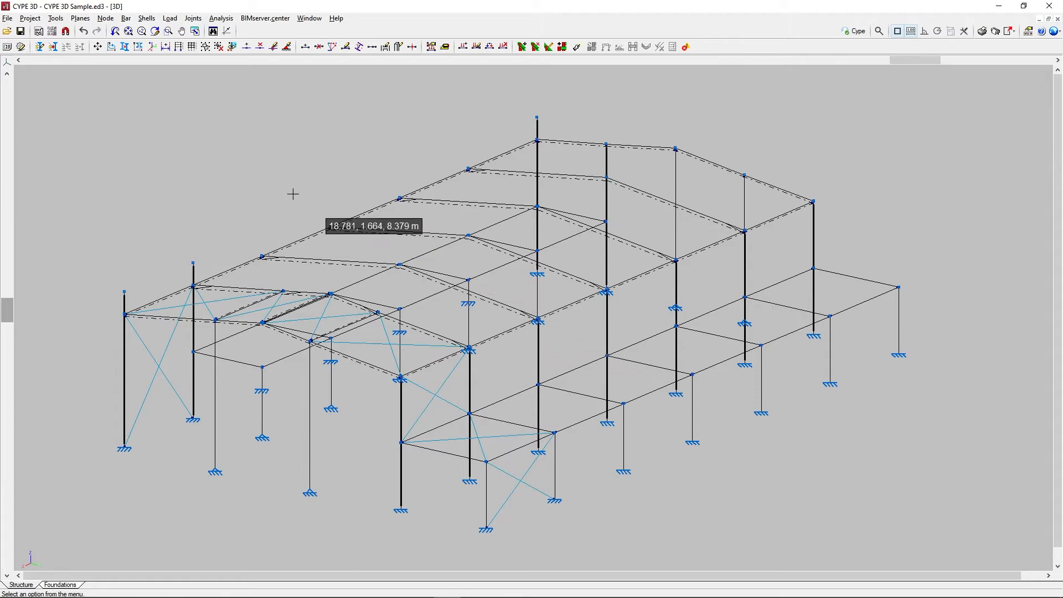
# Query the bar information on the structure's bars to check their assigned level and layer
pyautogui.click(126, 19)
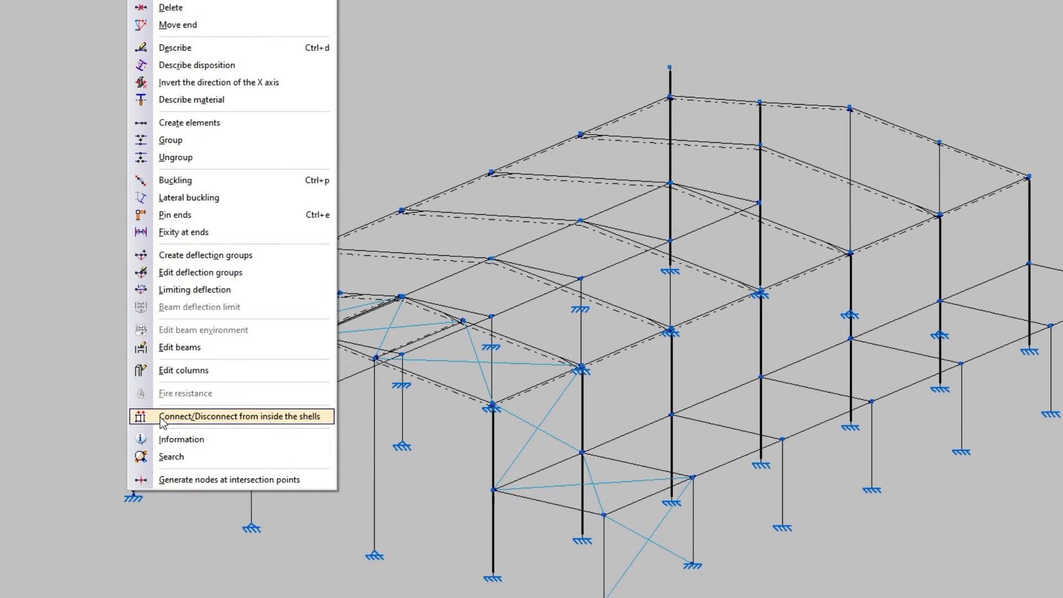
pyautogui.click(160, 570)
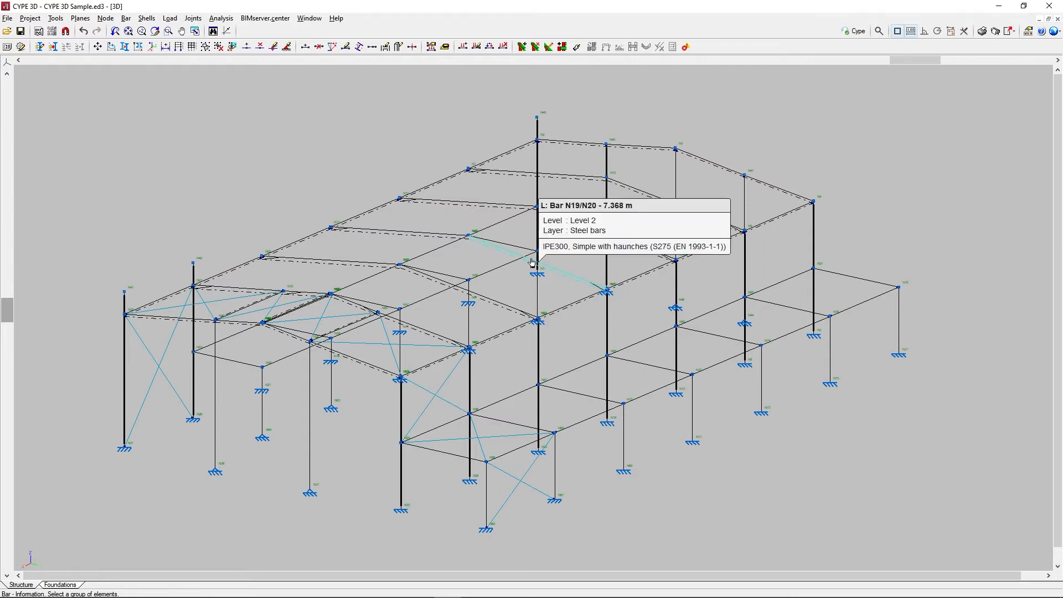
# Start a new column C2 with Level 0 as initial level and Level 3 as final level
pyautogui.click(127, 19)
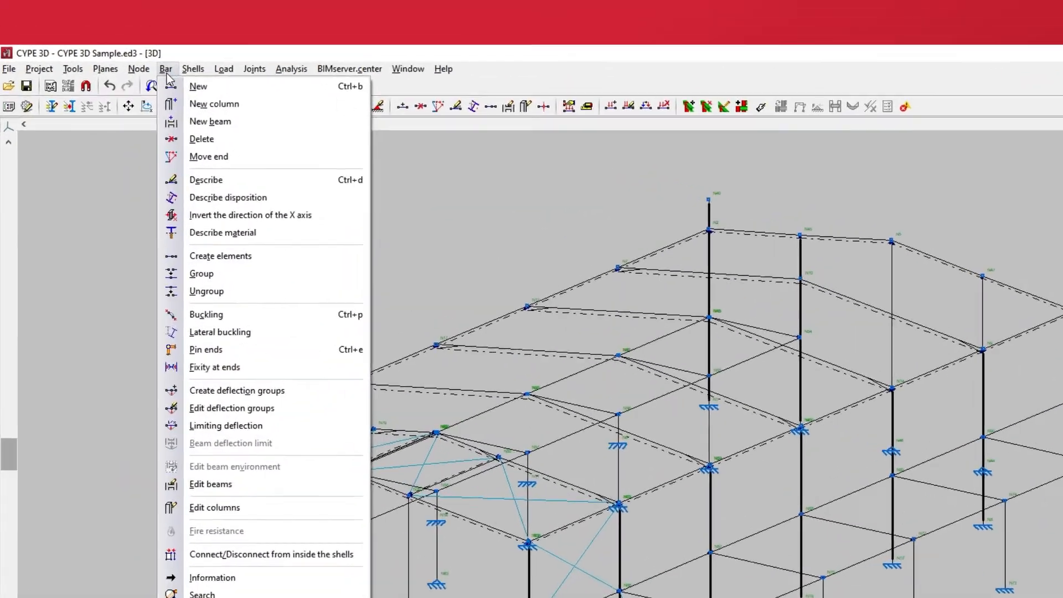
pyautogui.click(134, 45)
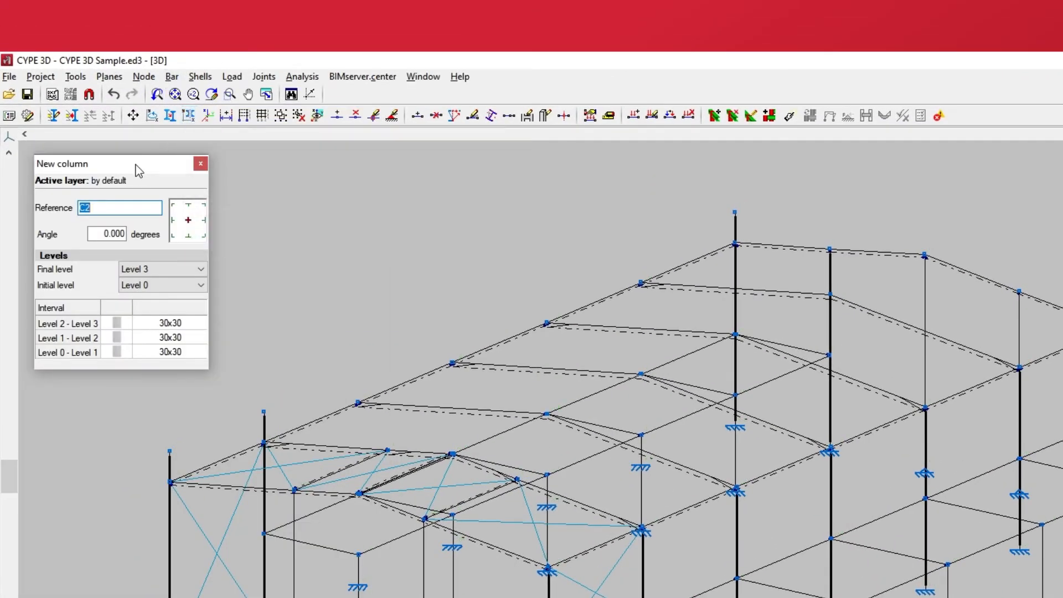
pyautogui.click(201, 269)
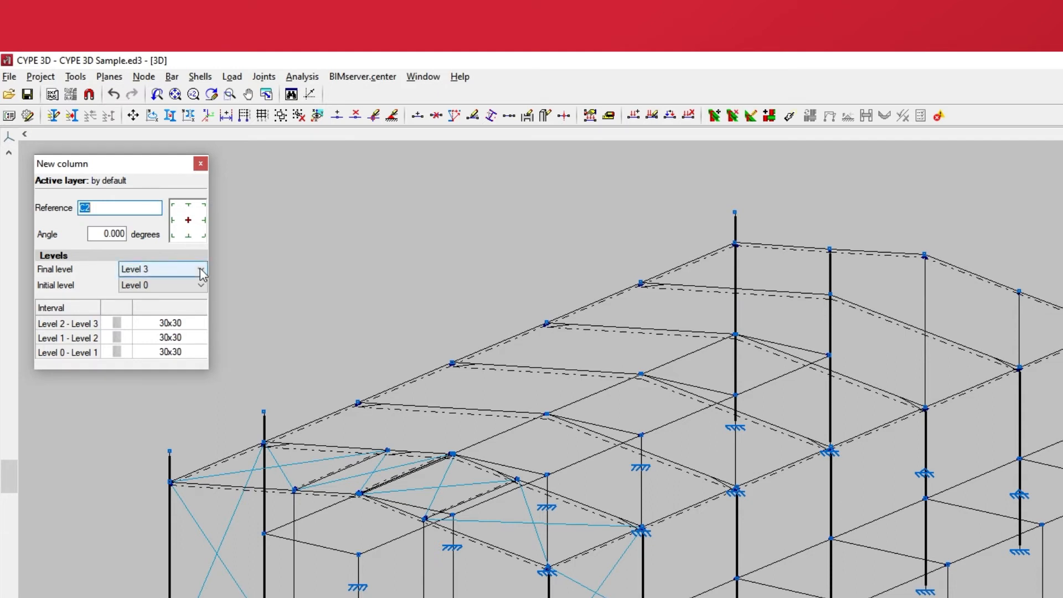
pyautogui.click(201, 269)
pyautogui.click(201, 284)
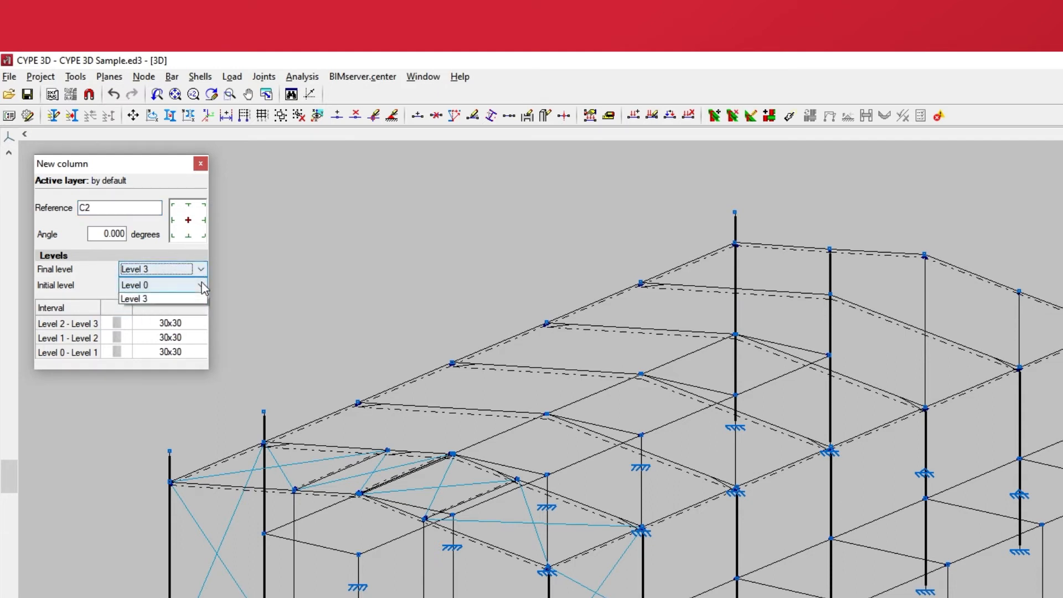
pyautogui.click(202, 286)
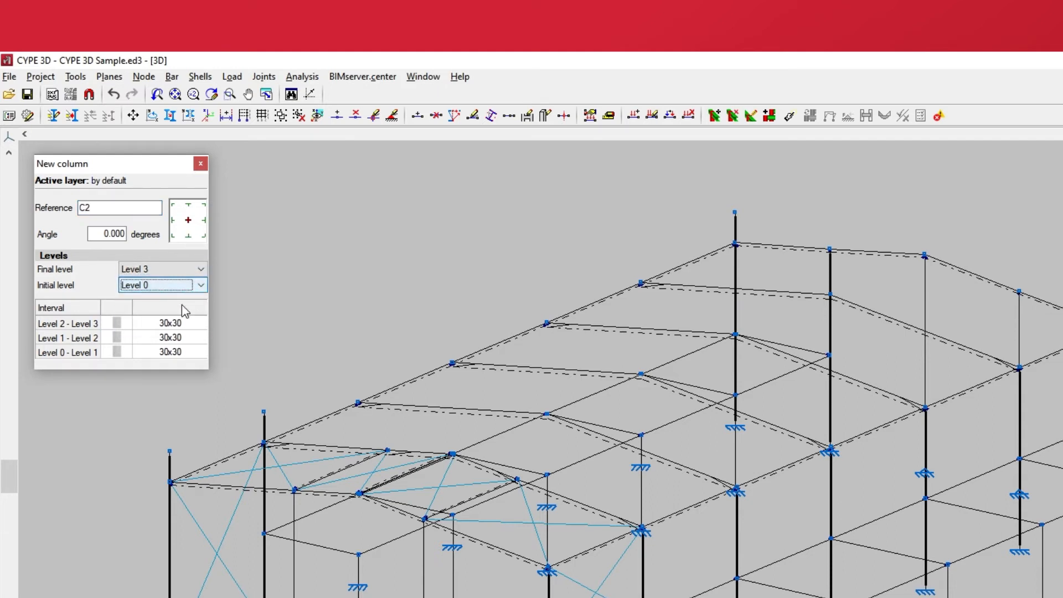
# Assign a steel HEB240 simple section to the column's Level 2 - Level 3 interval
pyautogui.click(174, 324)
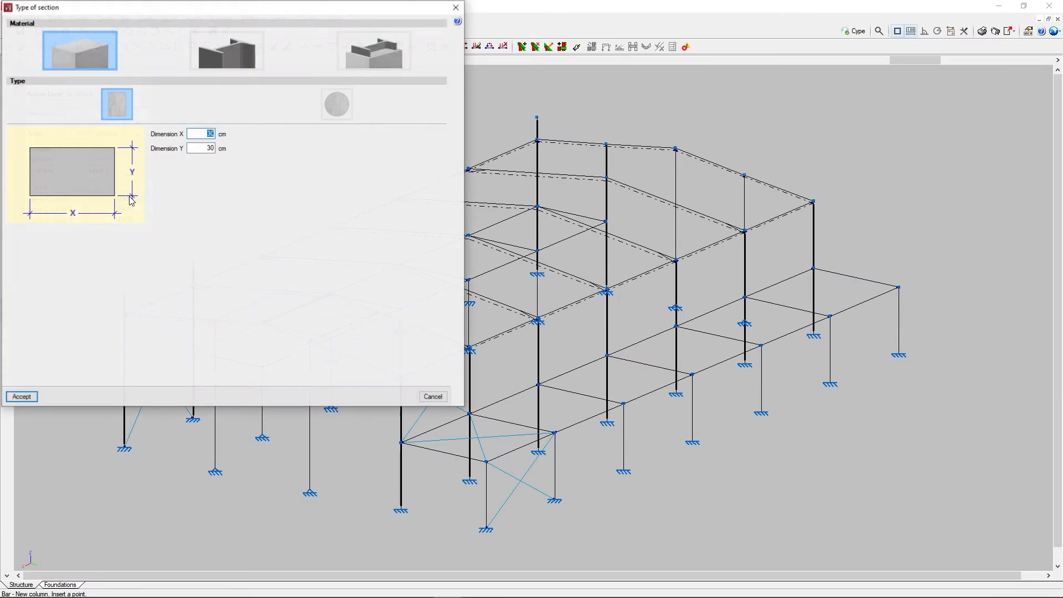
pyautogui.click(203, 63)
pyautogui.click(82, 182)
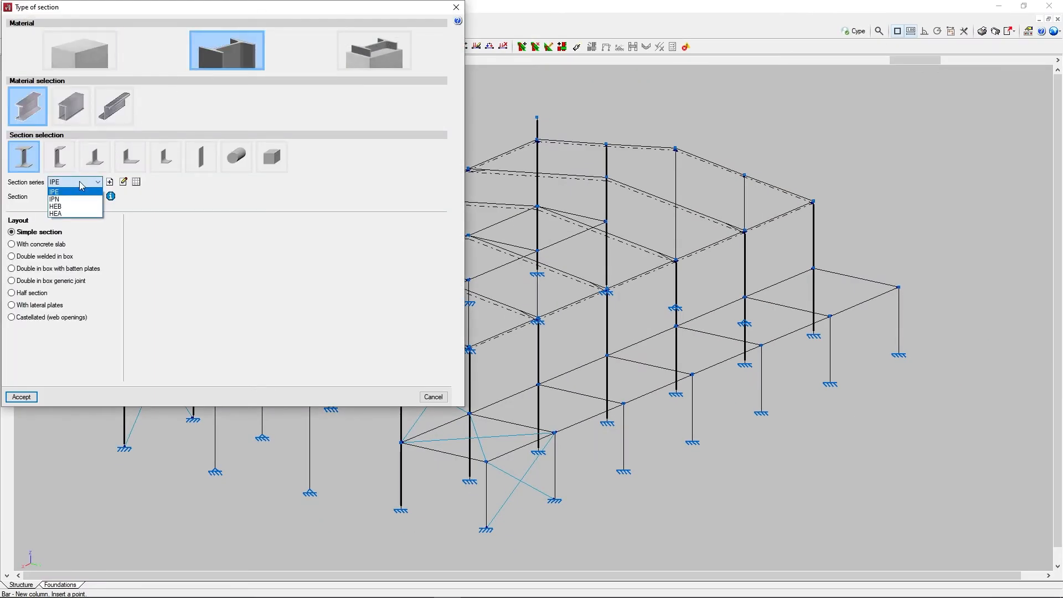
pyautogui.click(61, 206)
pyautogui.click(77, 196)
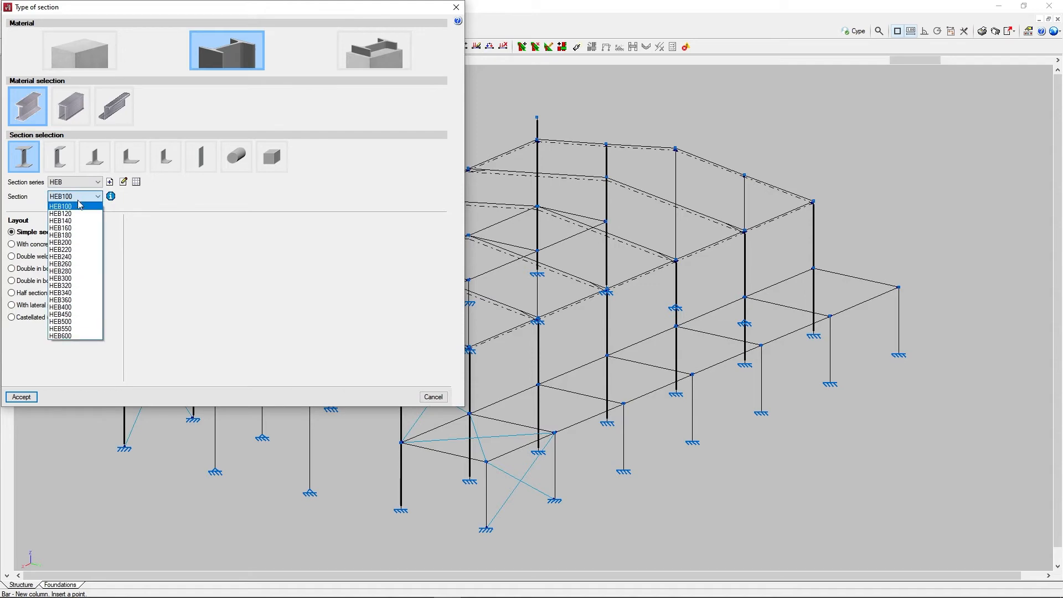
pyautogui.click(72, 257)
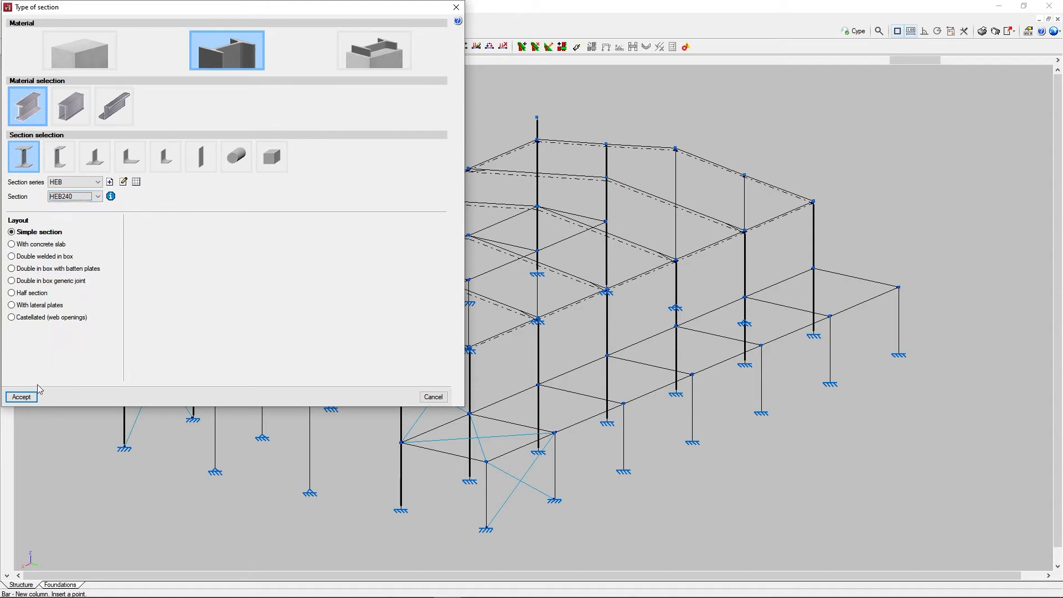
pyautogui.click(22, 397)
# Assign a steel HEB240 section to the column's Level 1 - Level 2 interval
pyautogui.click(115, 209)
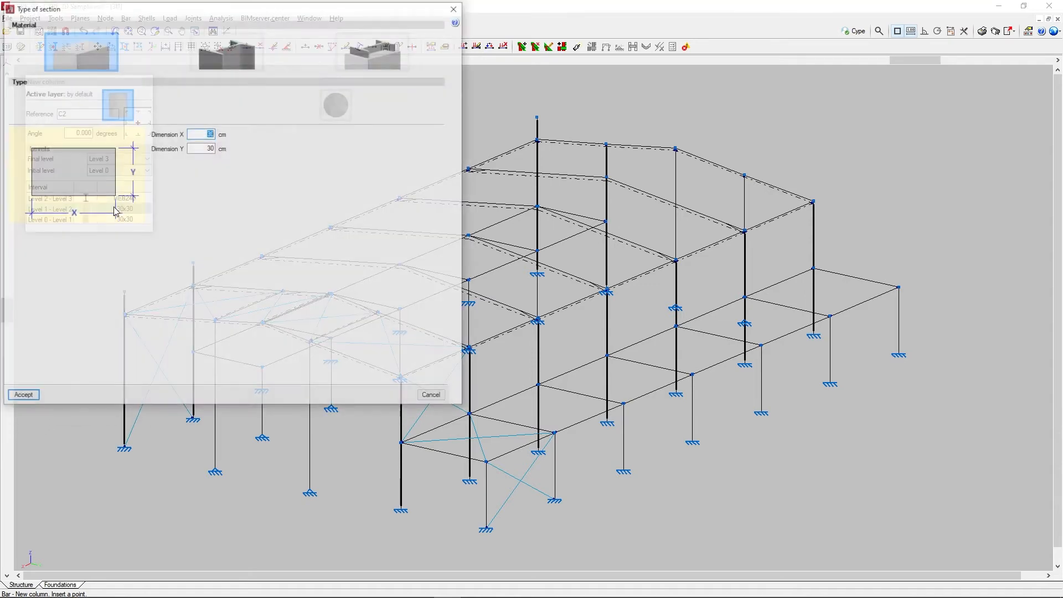
pyautogui.click(227, 50)
pyautogui.click(75, 196)
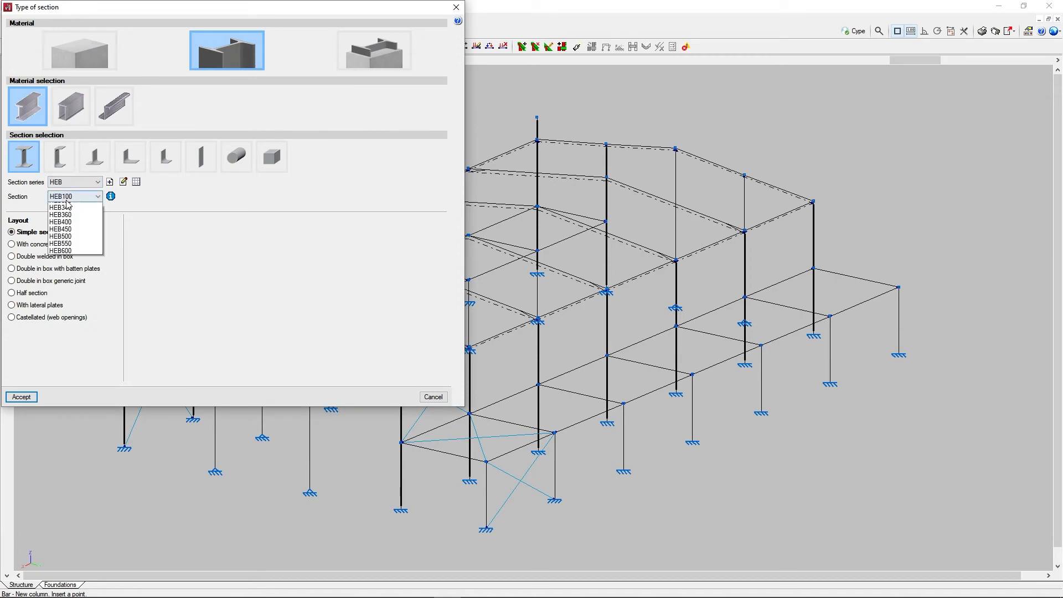
pyautogui.click(72, 258)
pyautogui.click(22, 397)
# Assign a steel HEB240 section to the column's Level 0 - Level 1 interval
pyautogui.click(109, 226)
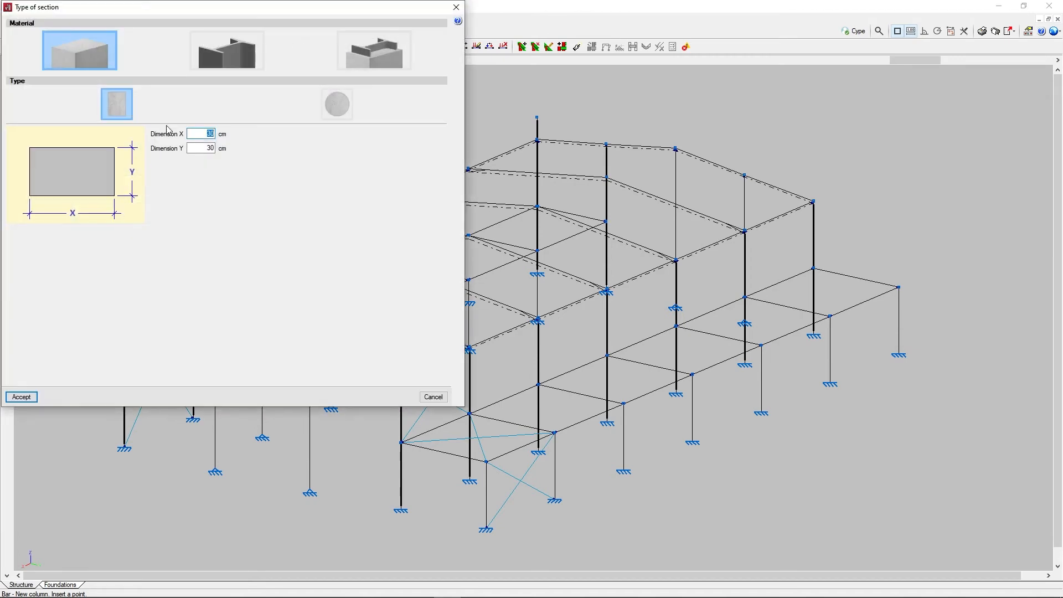
pyautogui.click(226, 50)
pyautogui.click(75, 196)
pyautogui.click(64, 295)
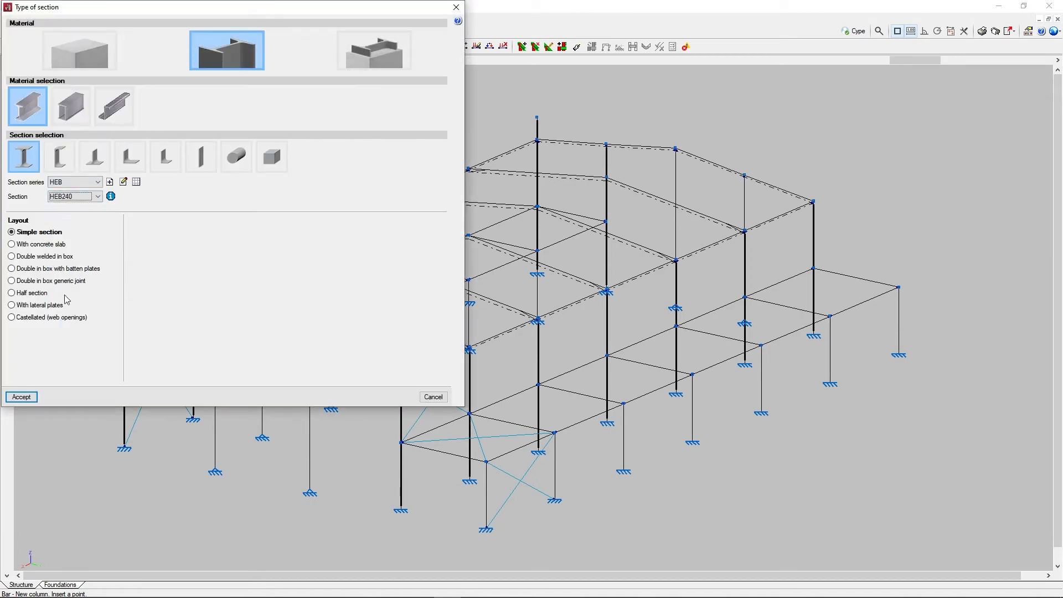
pyautogui.click(21, 397)
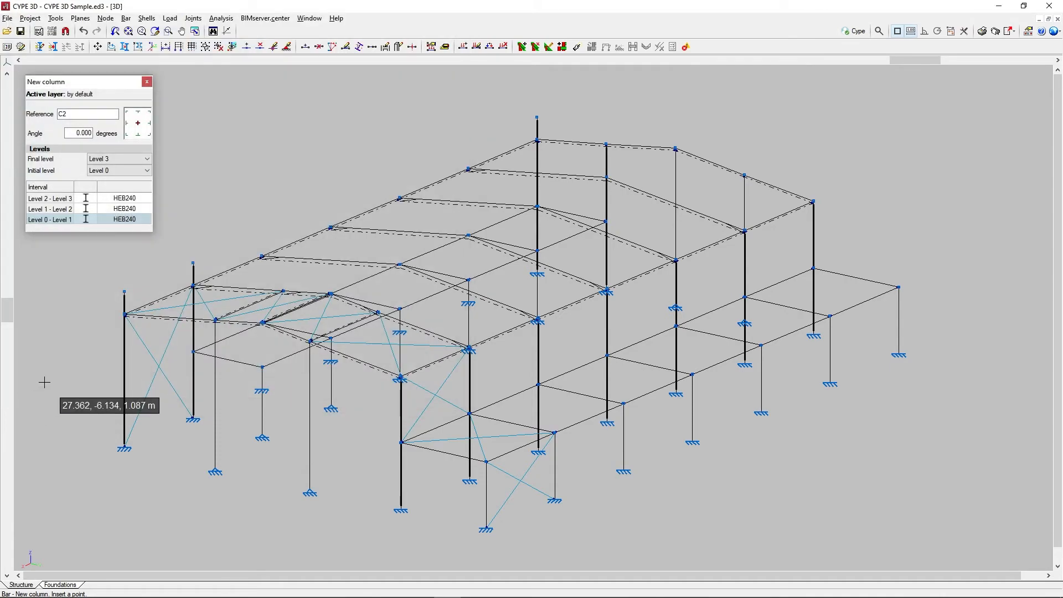
# Insert the configured HEB240 column at each of the four support nodes without columns along the Y = 0 side, then finish column insertion
pyautogui.keyDown('shift'); pyautogui.moveTo(45, 382); pyautogui.dragTo(334, 372, button='middle'); pyautogui.keyUp('shift')
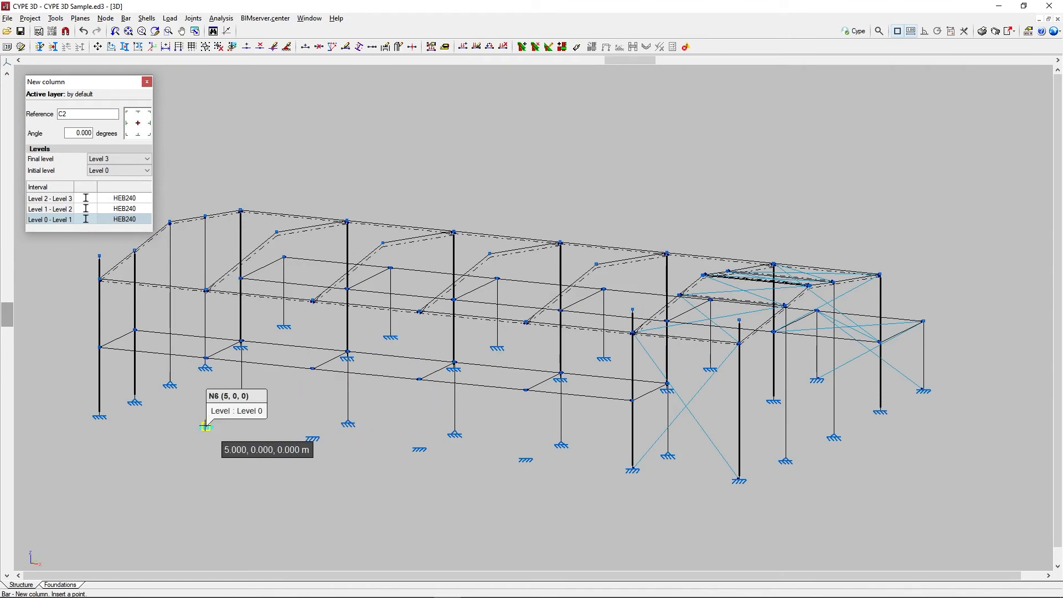
pyautogui.click(205, 426)
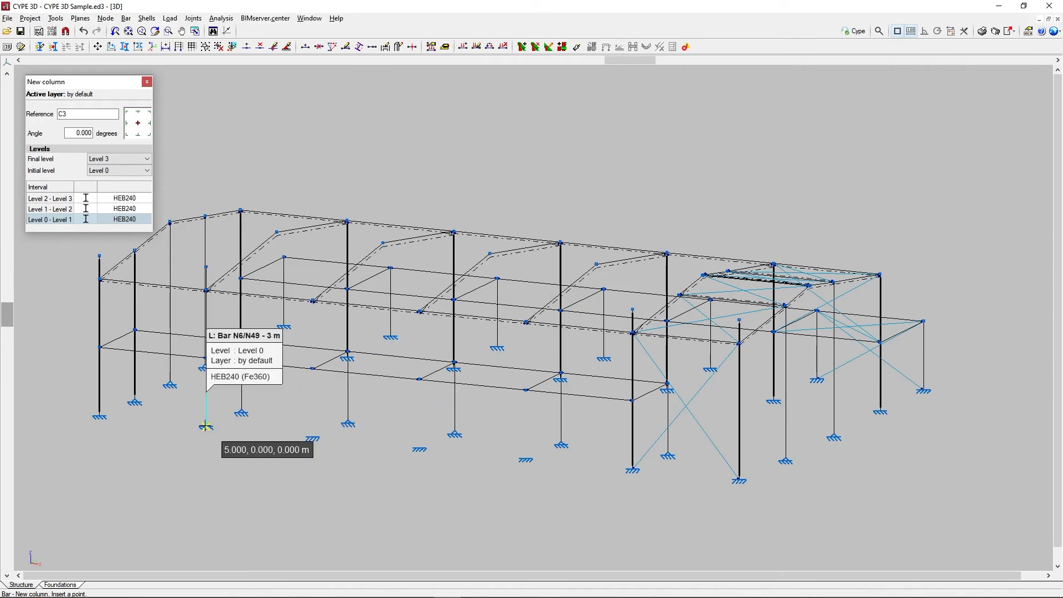
pyautogui.click(313, 437)
pyautogui.click(419, 449)
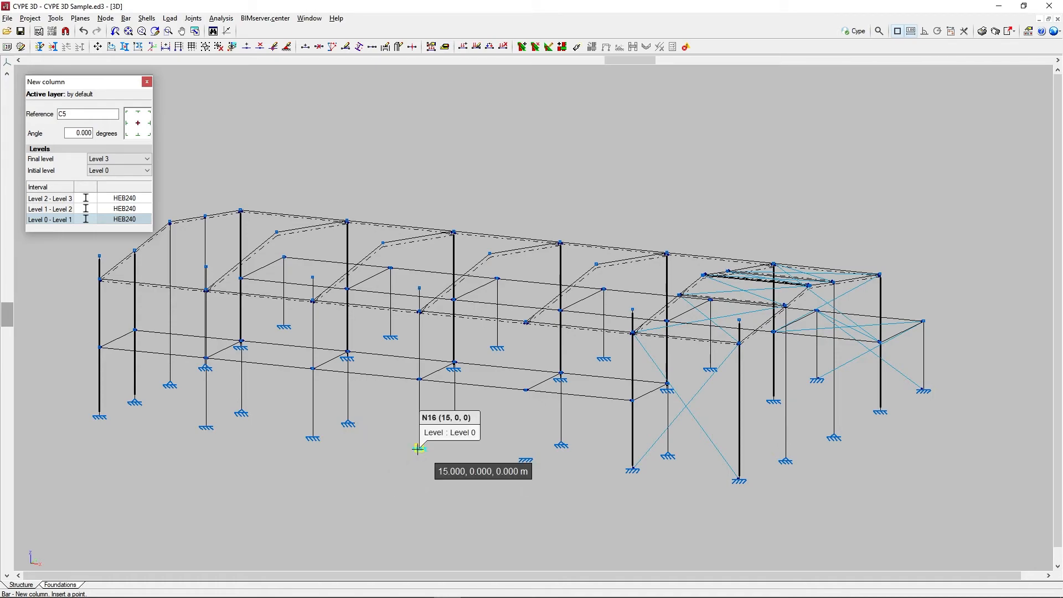
pyautogui.click(526, 460)
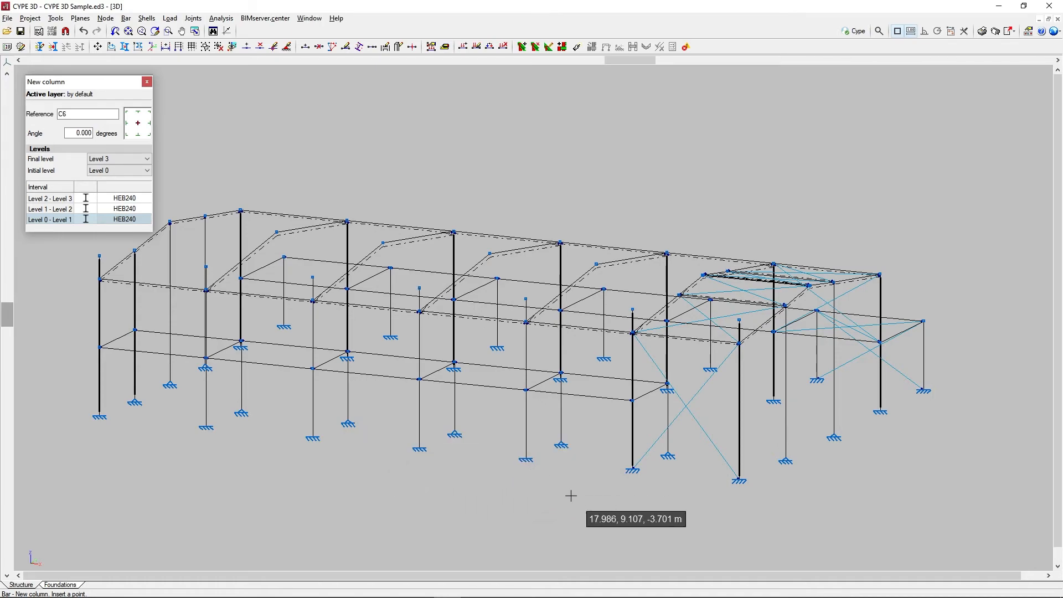
pyautogui.keyDown('shift'); pyautogui.moveTo(539, 491); pyautogui.dragTo(465, 482, button='middle'); pyautogui.keyUp('shift')
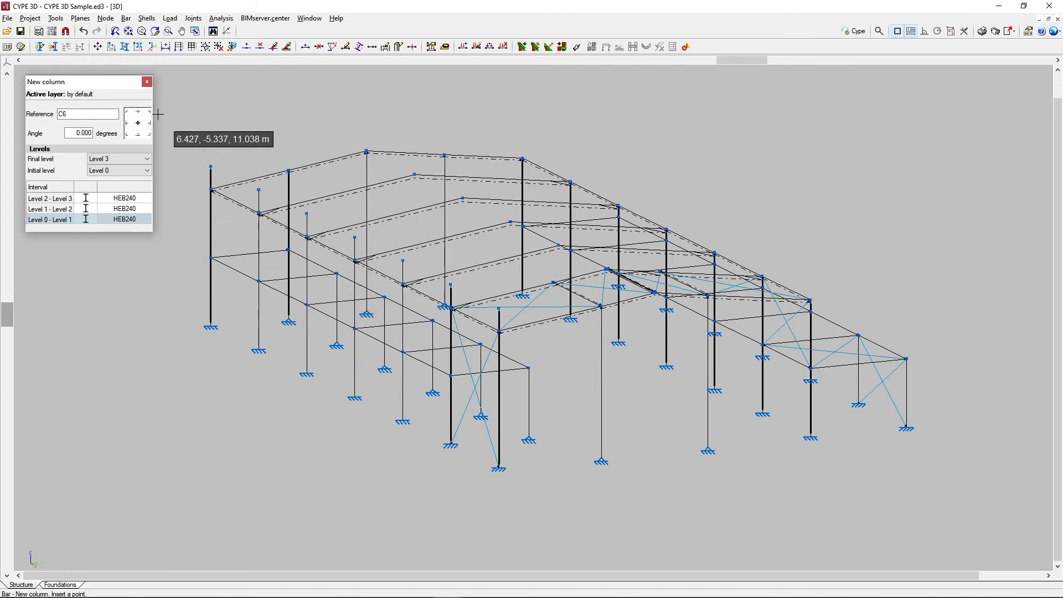
pyautogui.click(147, 82)
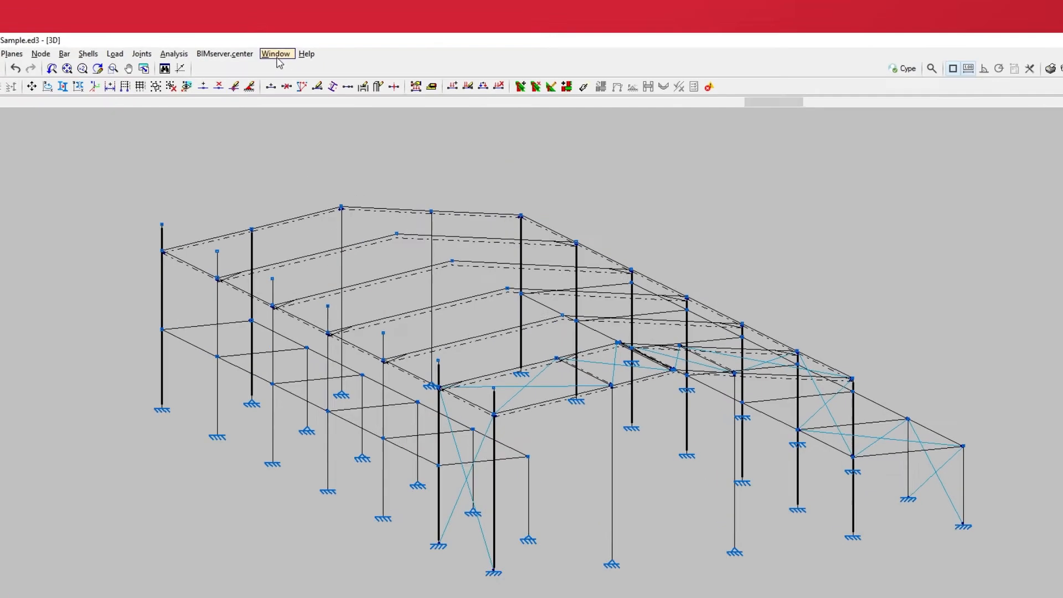
# Create a new 2D view by levels of the structure
pyautogui.click(277, 54)
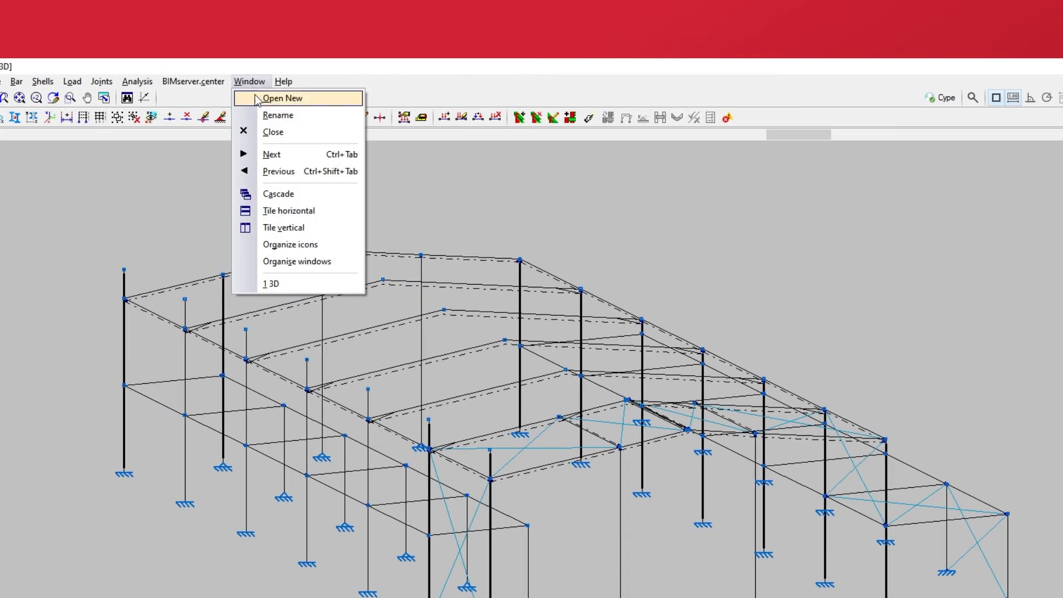
pyautogui.click(258, 103)
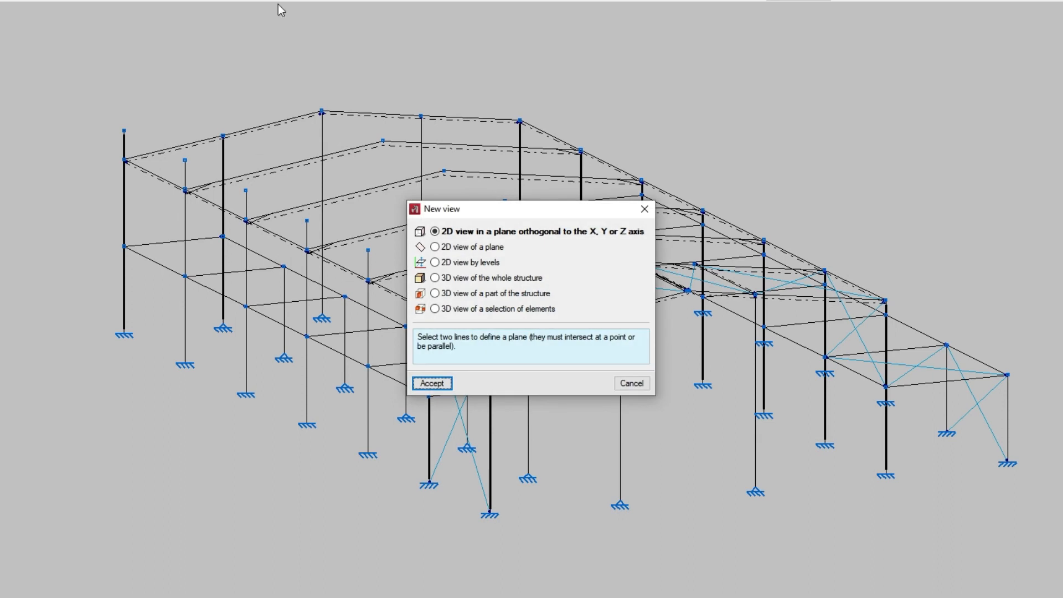
pyautogui.click(434, 263)
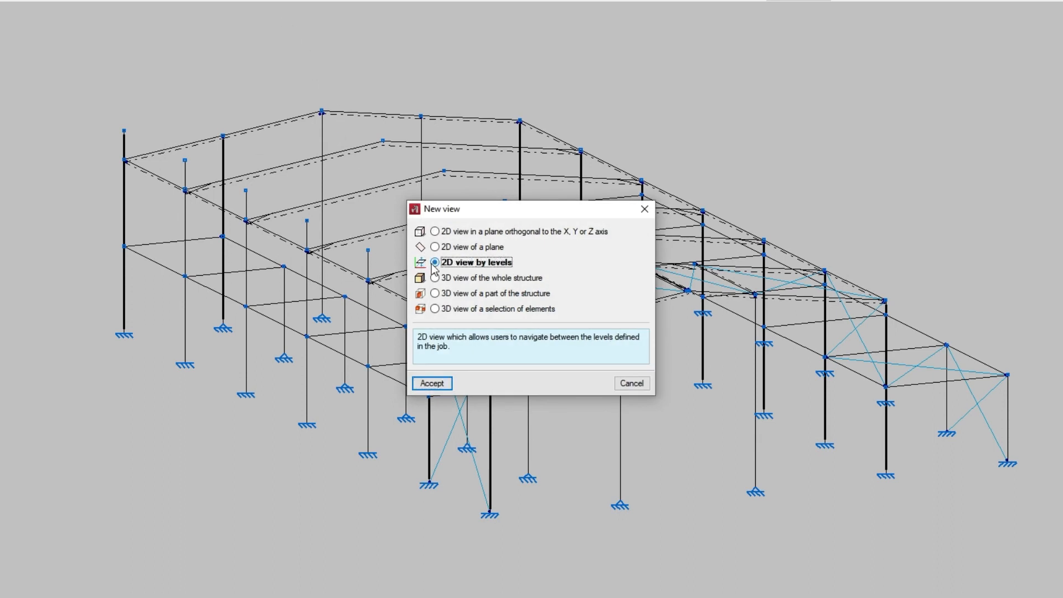
pyautogui.click(445, 385)
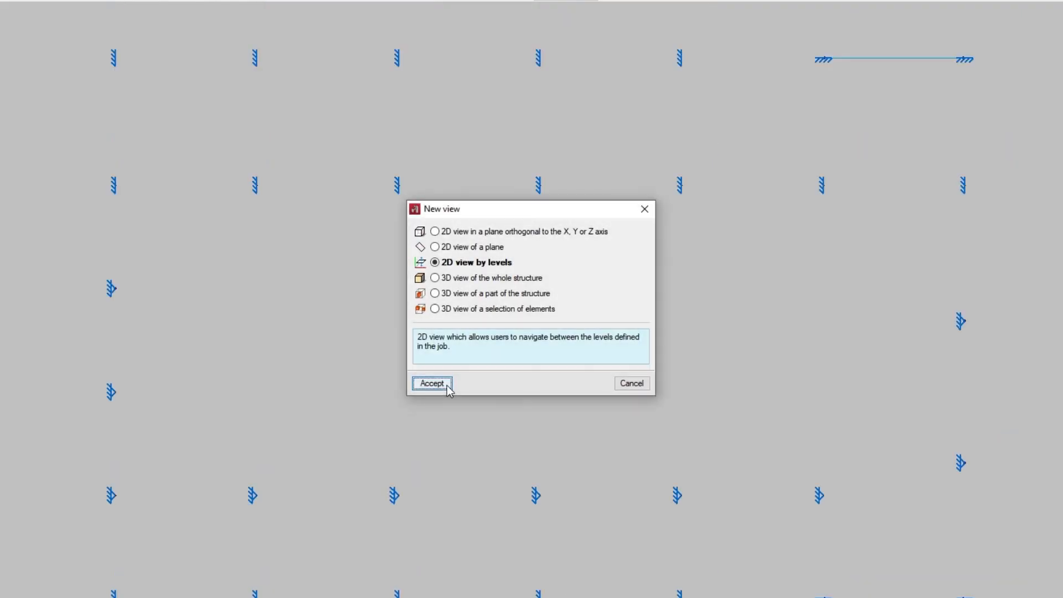
pyautogui.click(645, 209)
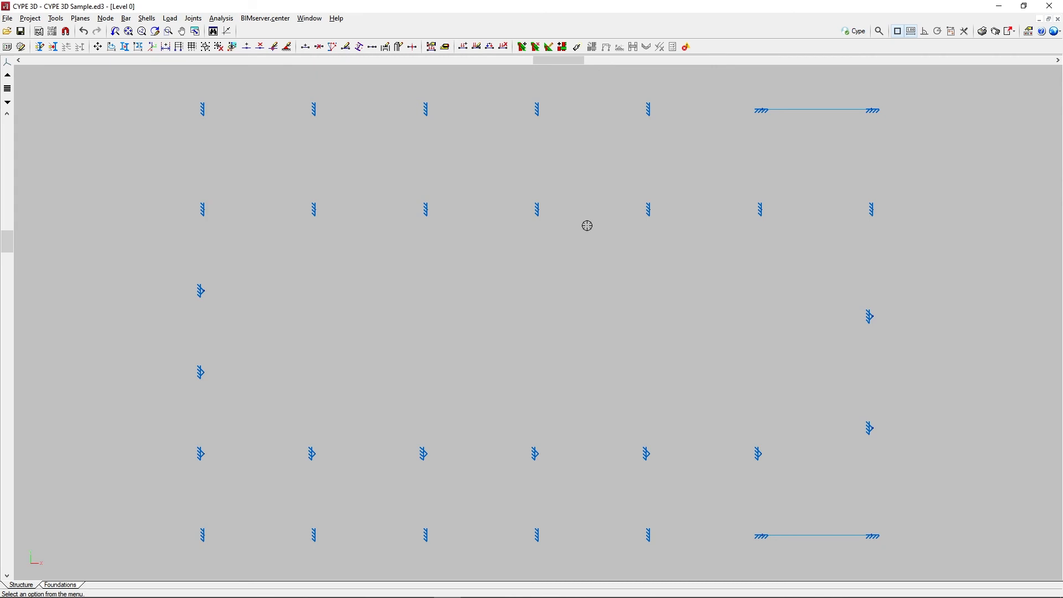
# Browse the 2D view one level at a time from Level 0 up to Level 2 and back down to Level 1
pyautogui.click(8, 76)
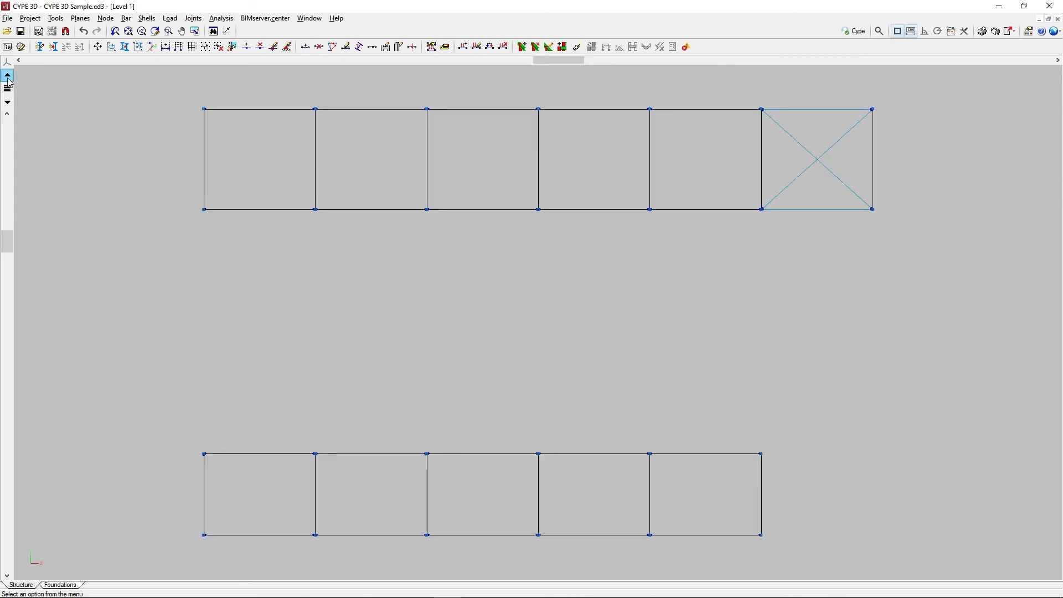
pyautogui.click(9, 81)
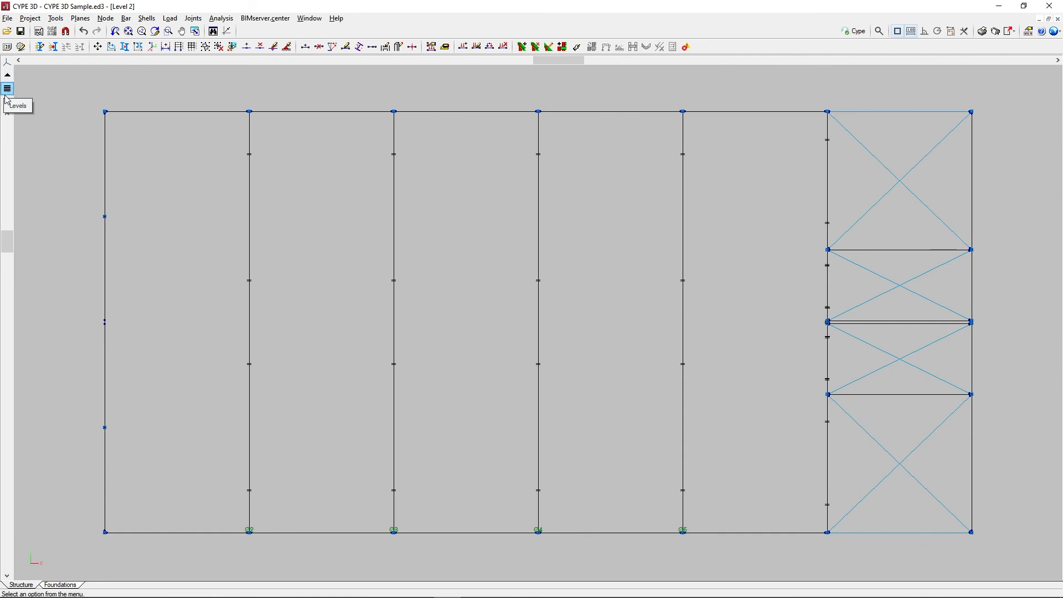
pyautogui.click(7, 103)
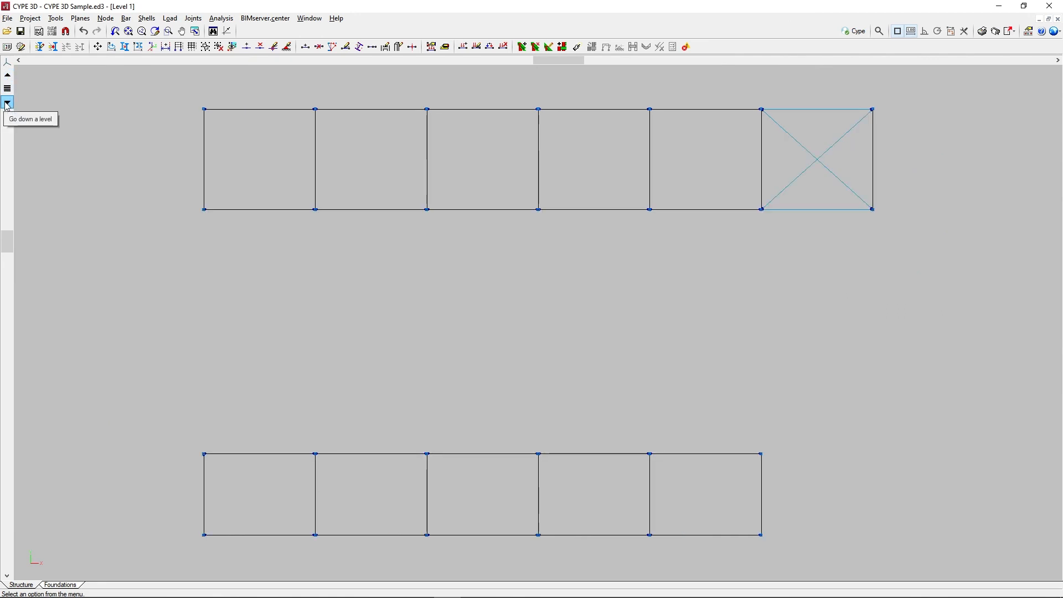
# Switch the 2D view directly to Level 2 by choosing it from the list of defined levels
pyautogui.click(8, 89)
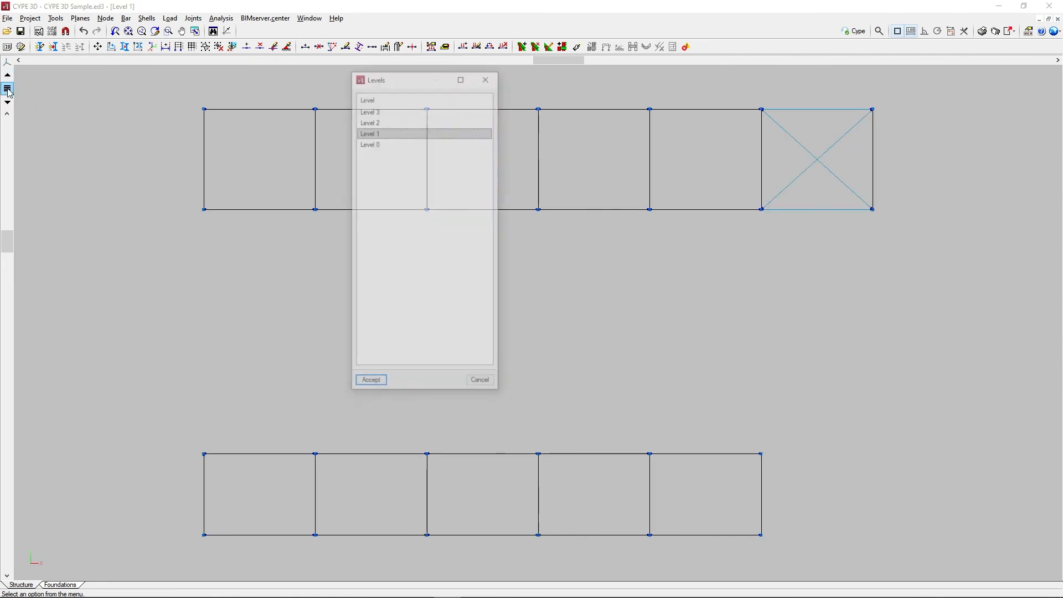
pyautogui.click(393, 122)
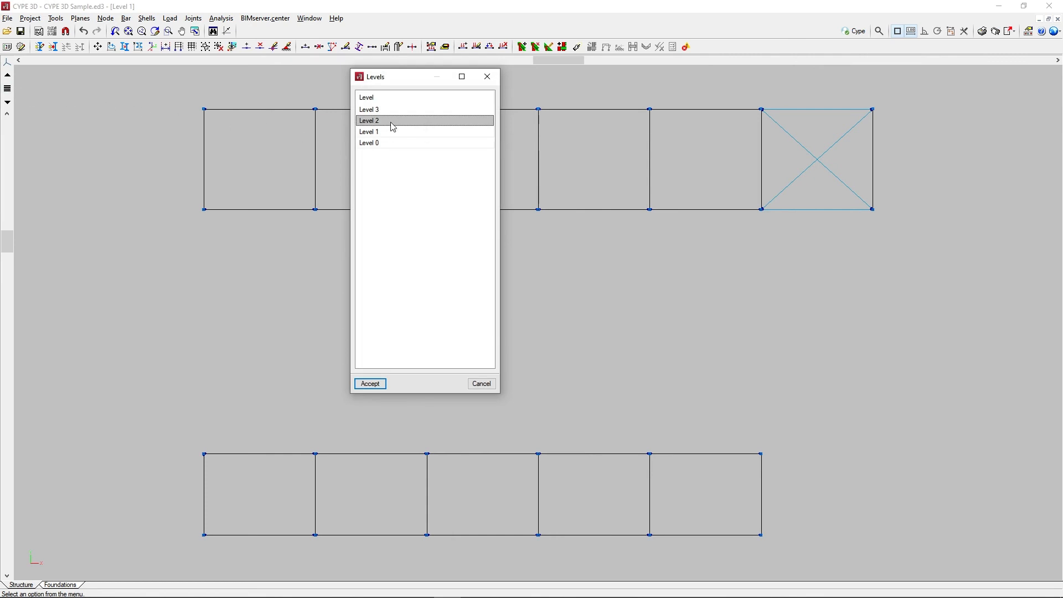
pyautogui.click(384, 387)
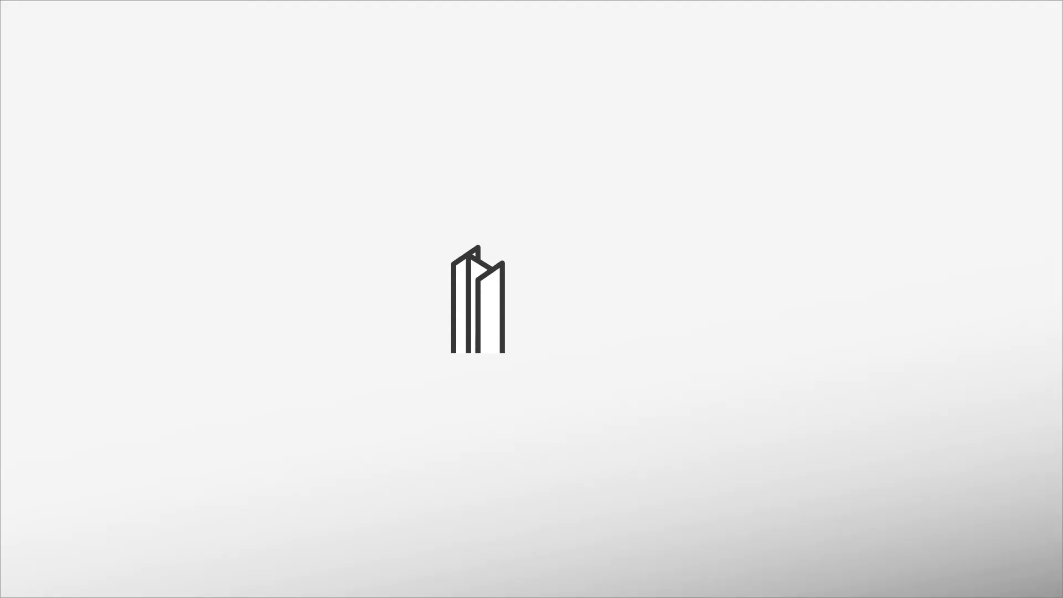